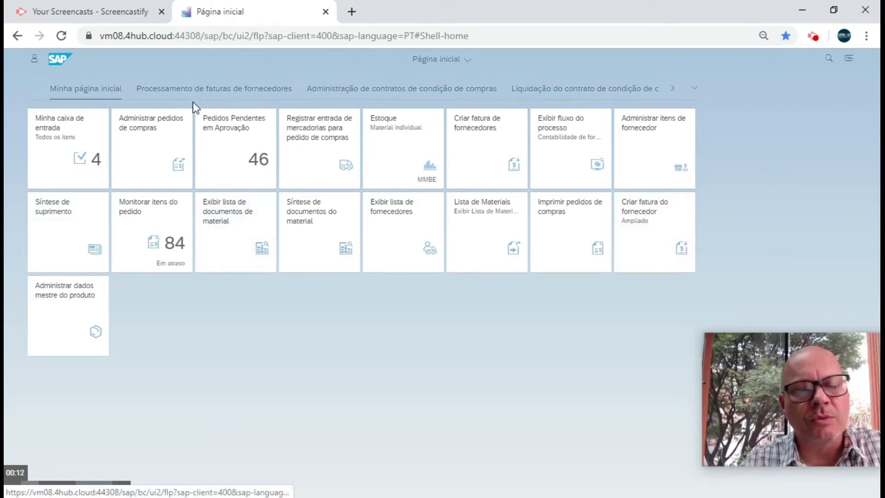
Open Administrar pedidos de compras and list the purchase orders matching the preset filters, with processing status Tudo
{"action": "left_click", "coordinate": [141, 153]}
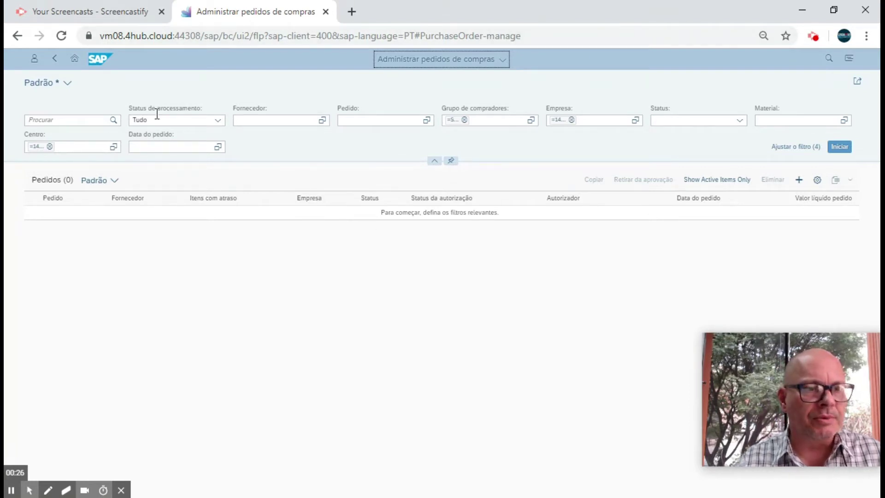
{"action": "left_click", "coordinate": [217, 120]}
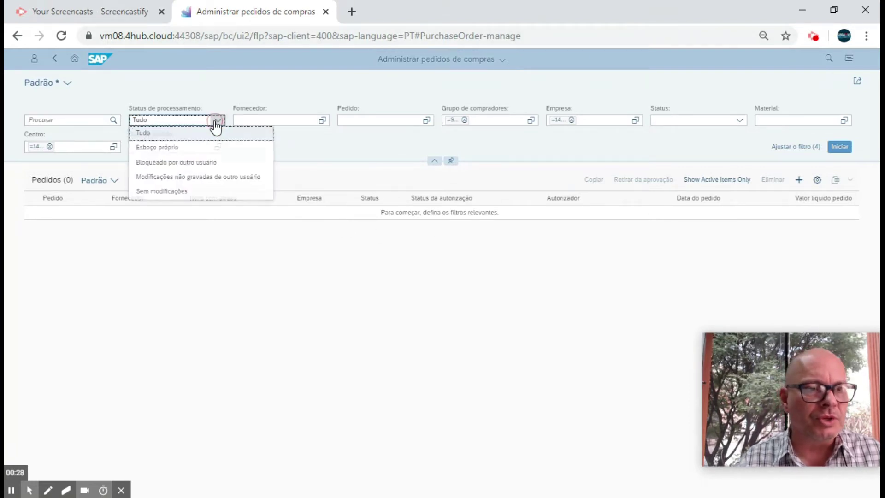
{"action": "left_click", "coordinate": [217, 121]}
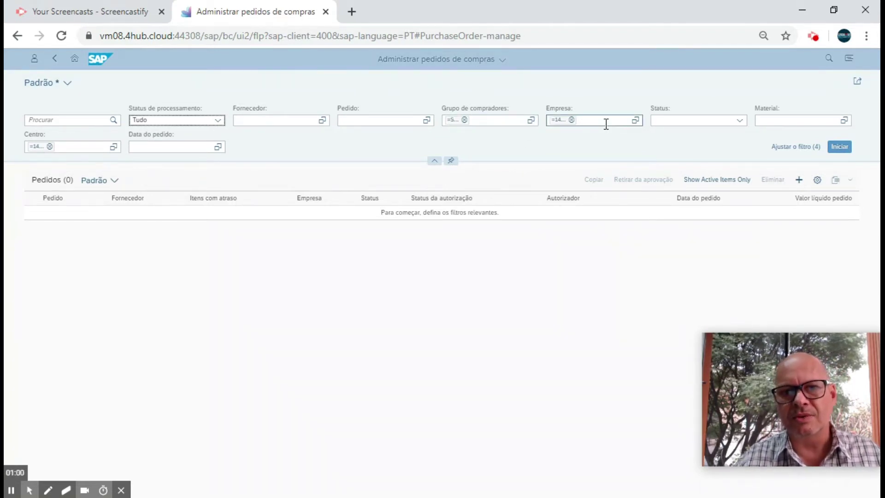
{"action": "left_click", "coordinate": [840, 152]}
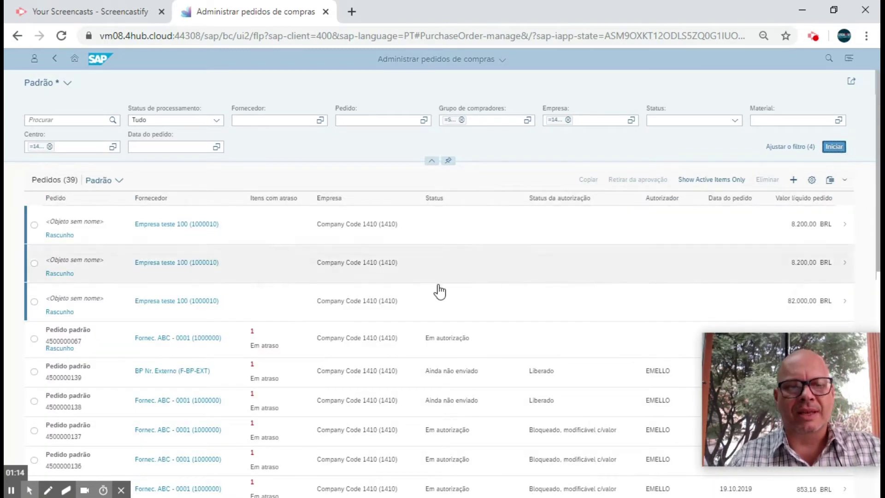
{"action": "scroll", "coordinate": [316, 303], "scroll_direction": "down", "scroll_amount": 5}
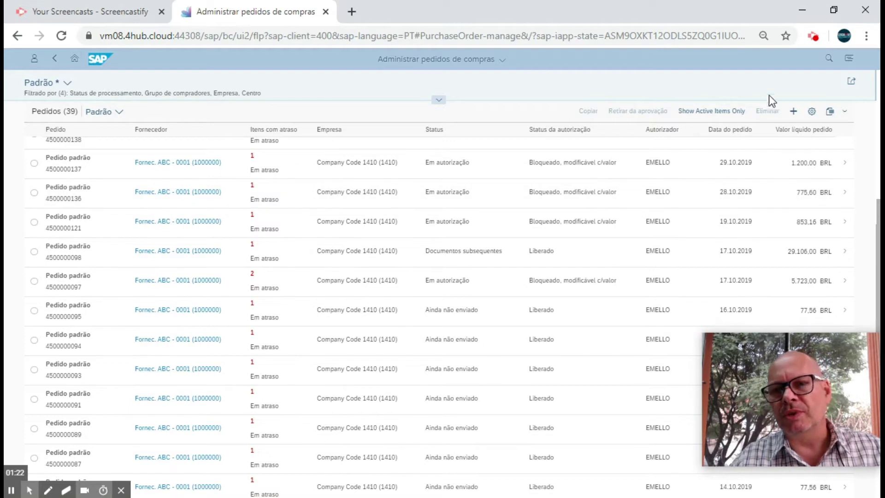
Start creating a new purchase order from the order list
{"action": "left_click", "coordinate": [798, 115]}
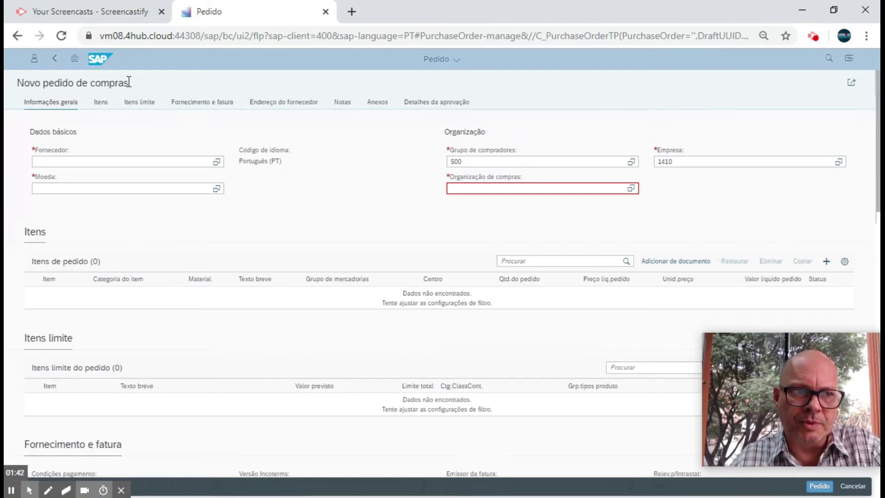
{"action": "left_click_drag", "start_coordinate": [134, 83], "coordinate": [24, 83]}
{"action": "left_click", "coordinate": [147, 128]}
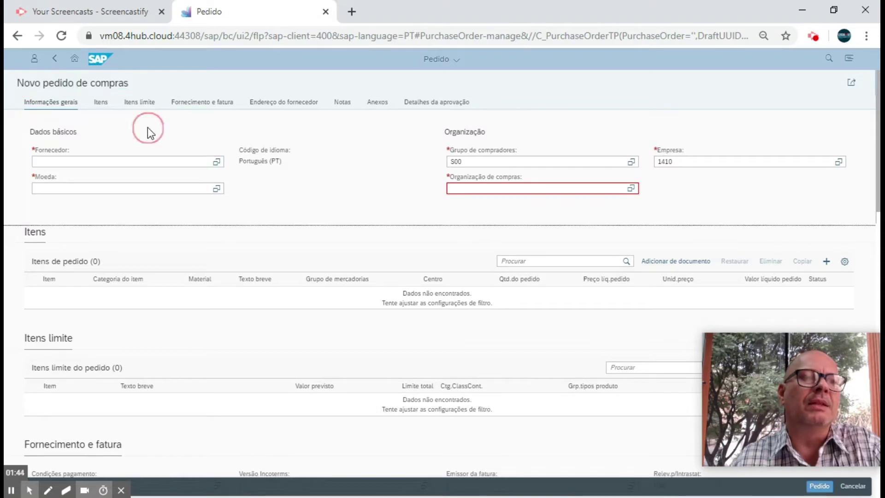
Search the suppliers of company 1410 and assign Empresa teste 100 as the order's supplier, keeping BRL as the currency
{"action": "left_click", "coordinate": [216, 162]}
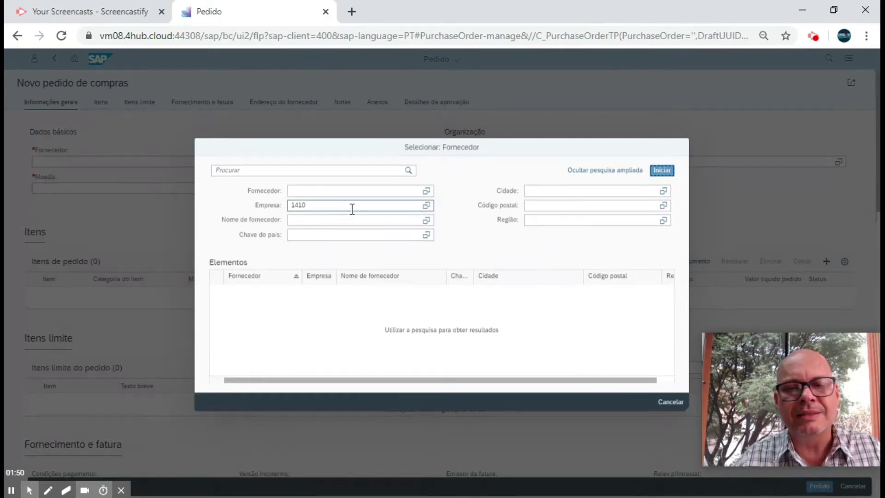
{"action": "left_click", "coordinate": [662, 170]}
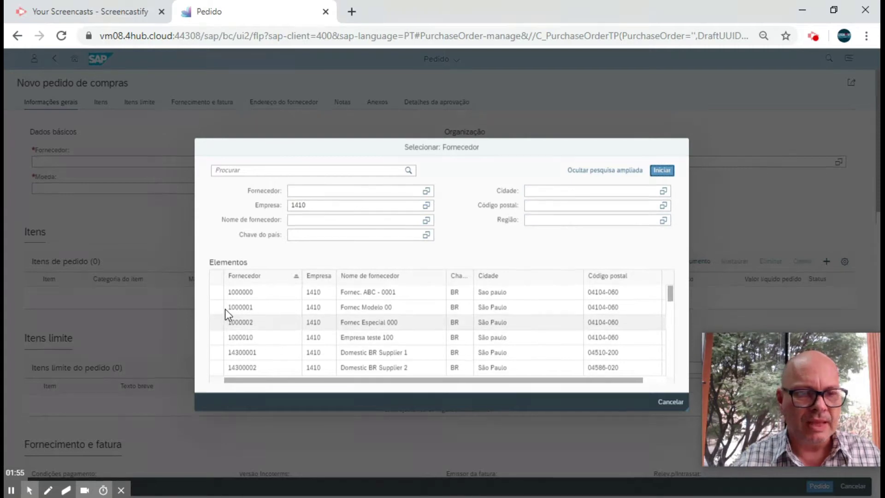
{"action": "left_click", "coordinate": [263, 337]}
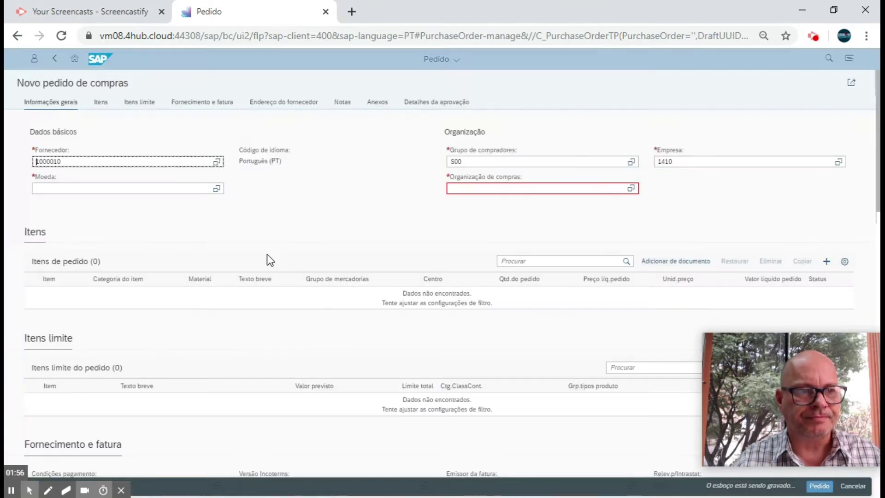
{"action": "left_click", "coordinate": [126, 189]}
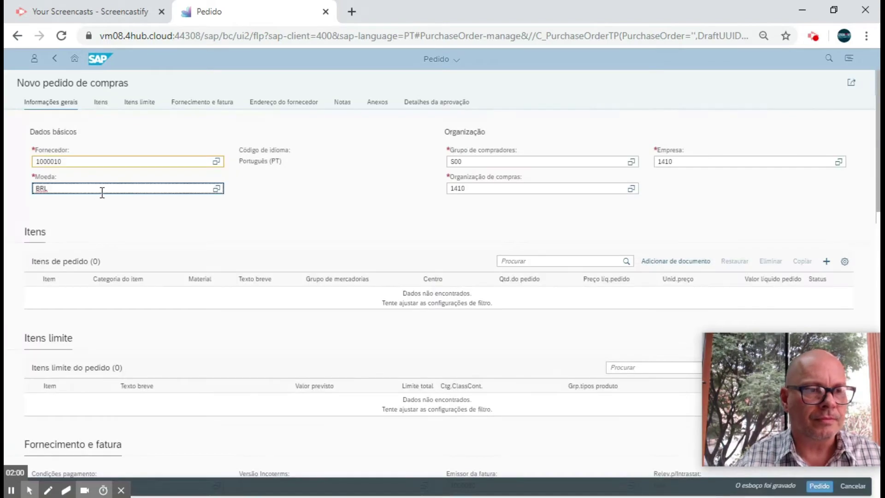
{"action": "key", "text": "Tab"}
{"action": "left_click", "coordinate": [377, 180]}
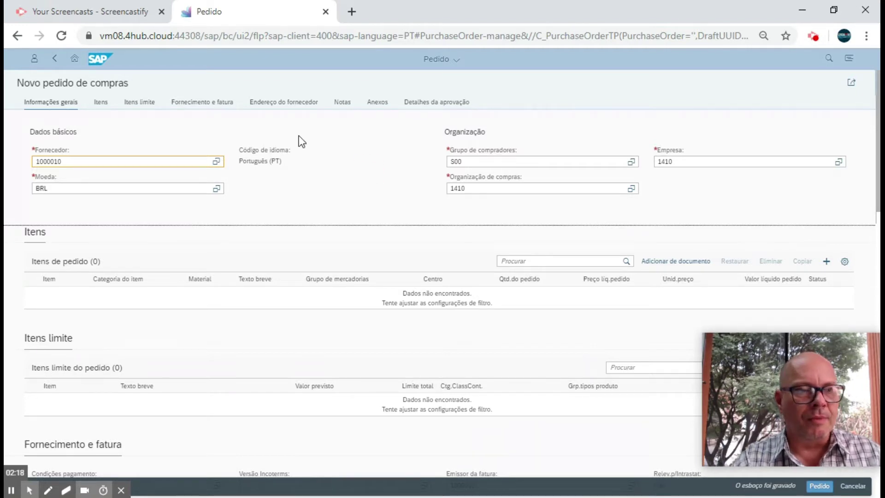
Add an order item with category Padrão and select material 16 from plant 1410 for it
{"action": "left_click", "coordinate": [102, 106]}
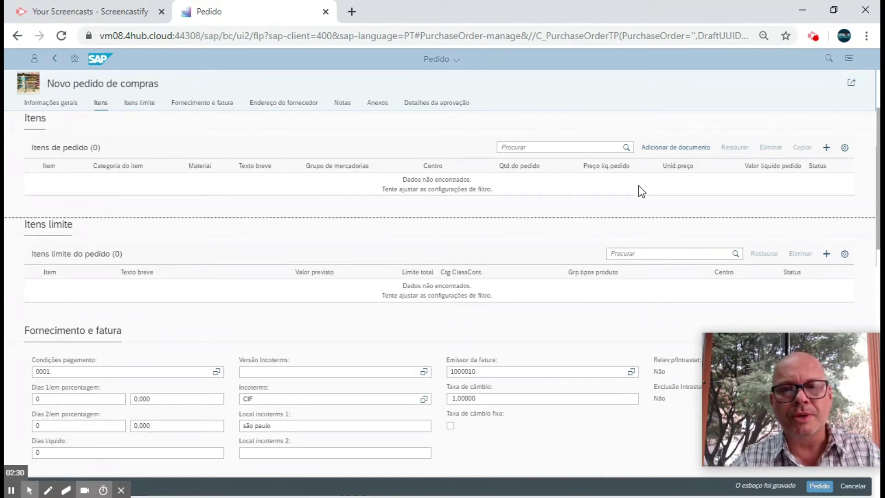
{"action": "left_click", "coordinate": [827, 149]}
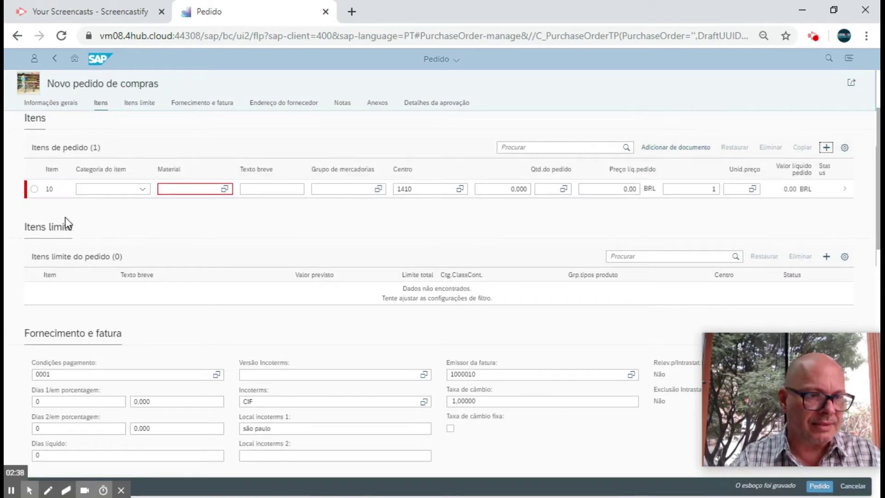
{"action": "left_click", "coordinate": [143, 190]}
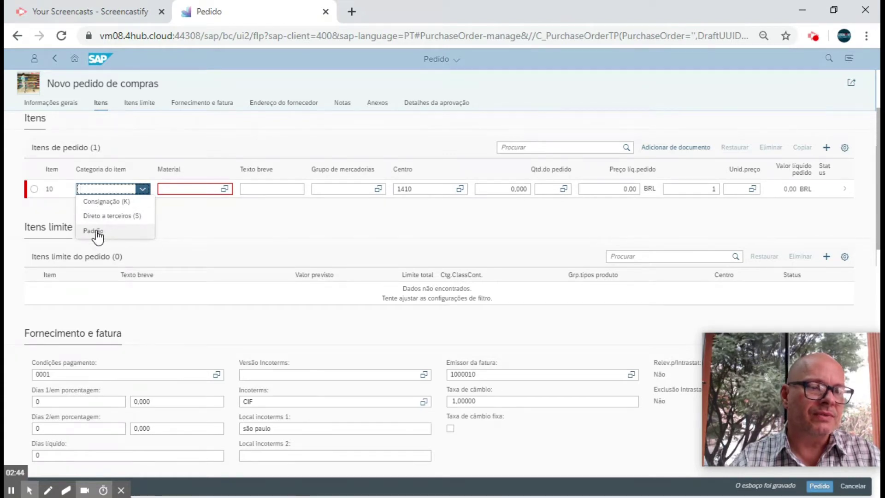
{"action": "left_click", "coordinate": [95, 231]}
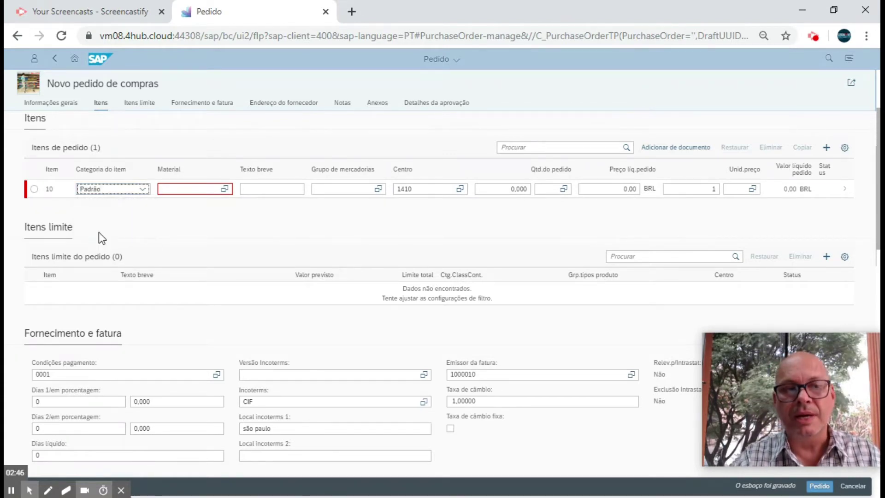
{"action": "left_click", "coordinate": [224, 190]}
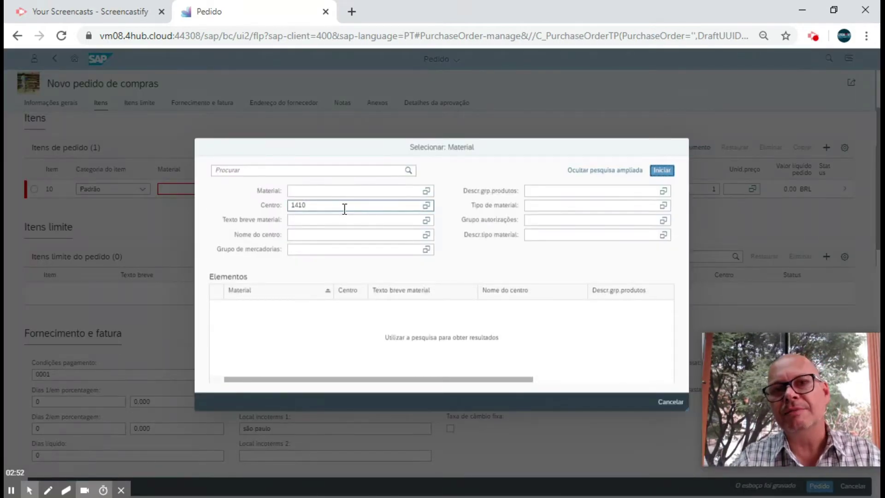
{"action": "left_click", "coordinate": [663, 173]}
{"action": "left_click", "coordinate": [273, 303]}
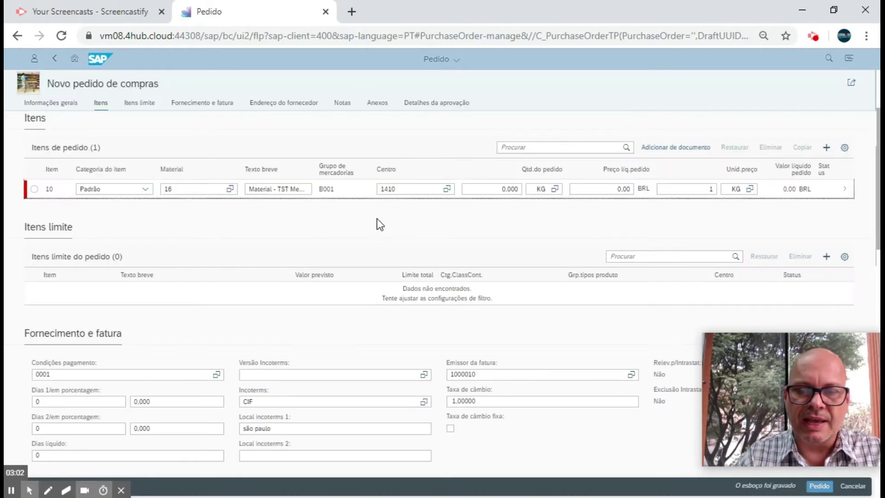
Set item 10's order quantity to 100 KG and its net price to 820 BRL
{"action": "left_click_drag", "start_coordinate": [482, 191], "coordinate": [563, 192]}
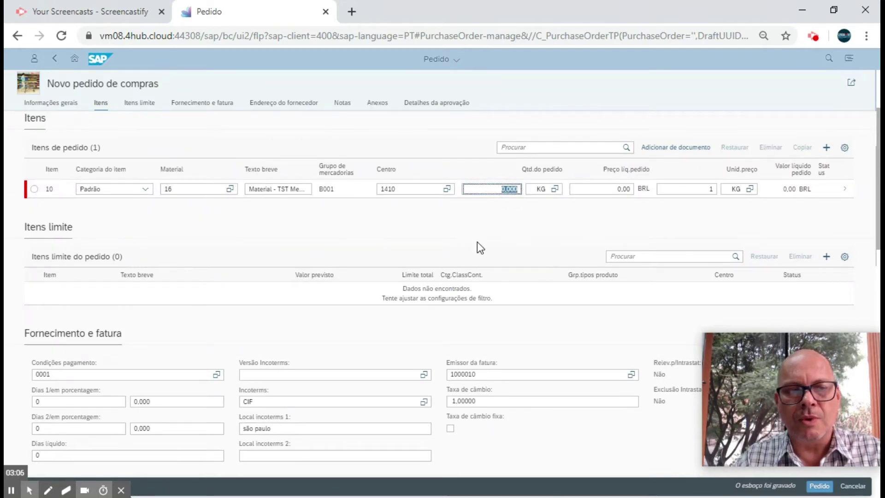
{"action": "type", "text": "100"}
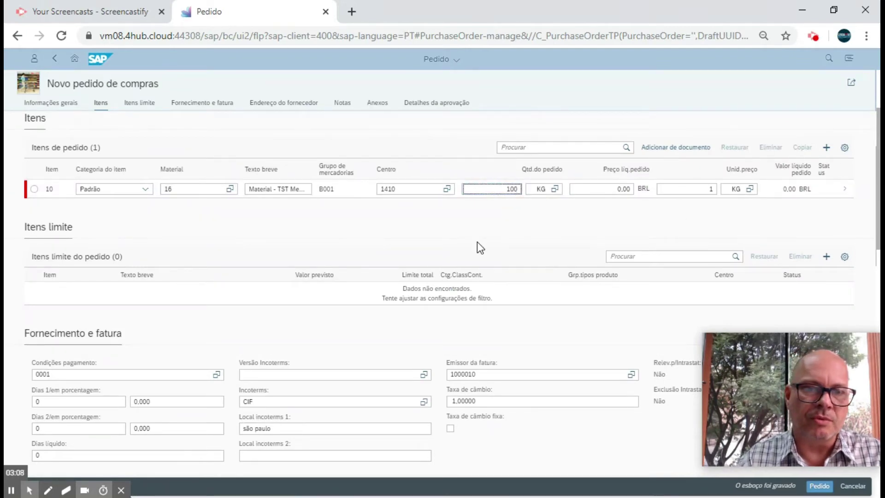
{"action": "key", "text": "Tab"}
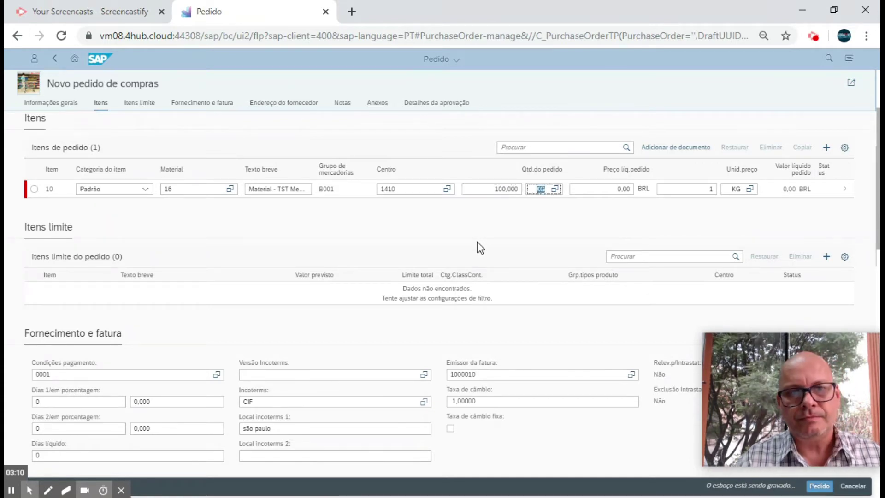
{"action": "key", "text": "Tab"}
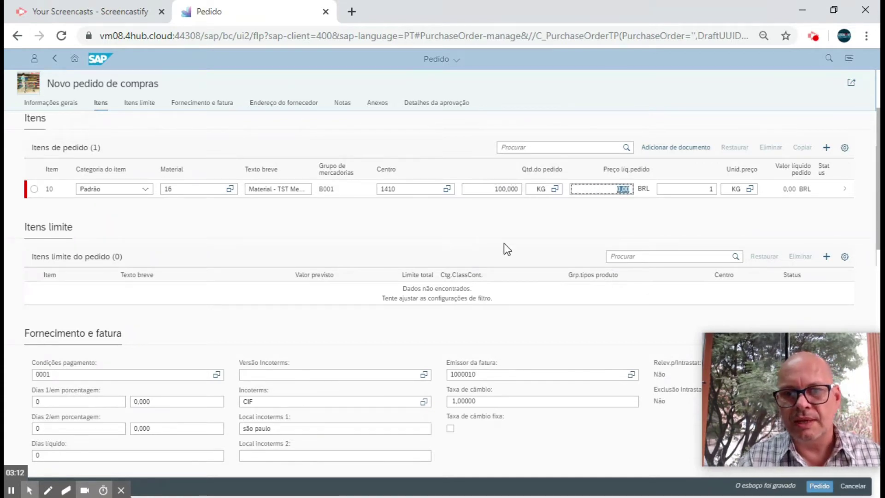
{"action": "type", "text": "820"}
{"action": "key", "text": "Return"}
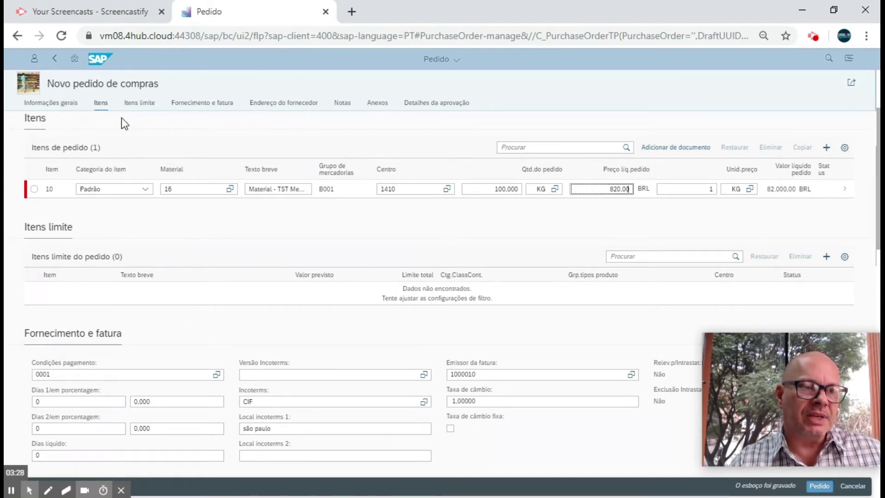
Review the order's delivery, invoice and supplier address data, and open the details of item 10
{"action": "left_click", "coordinate": [198, 112]}
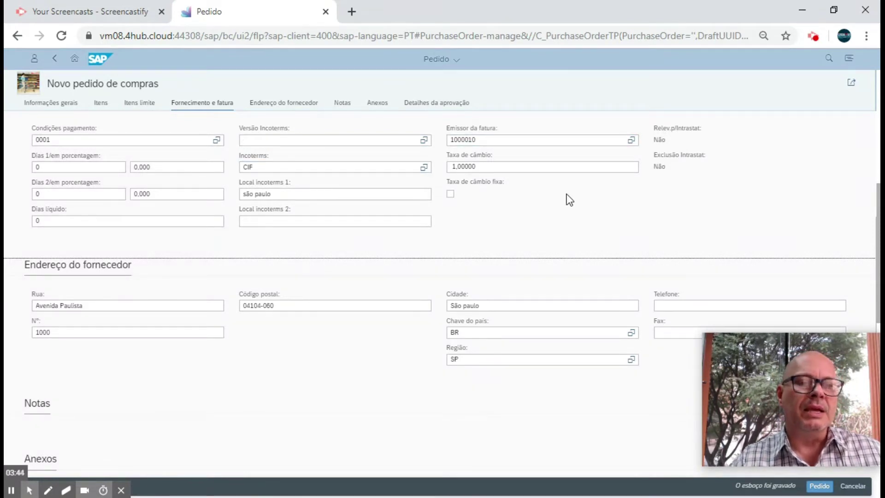
{"action": "scroll", "coordinate": [570, 200], "scroll_direction": "down", "scroll_amount": 3}
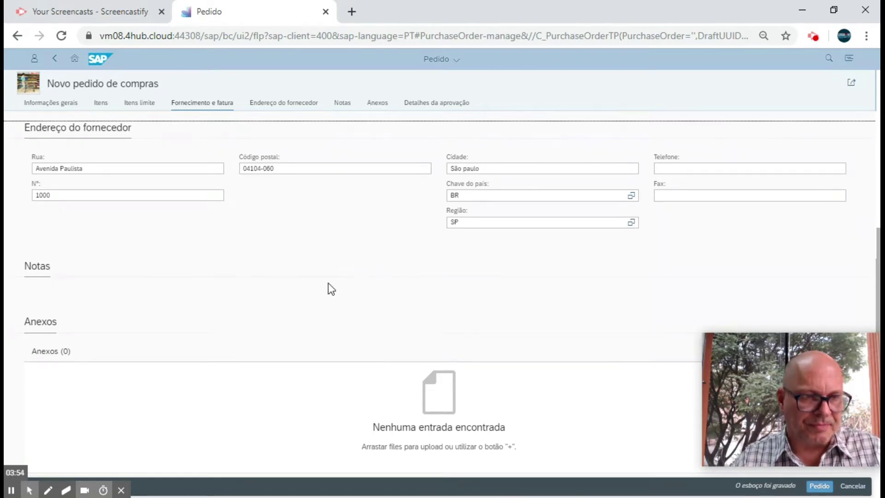
{"action": "left_click", "coordinate": [101, 105]}
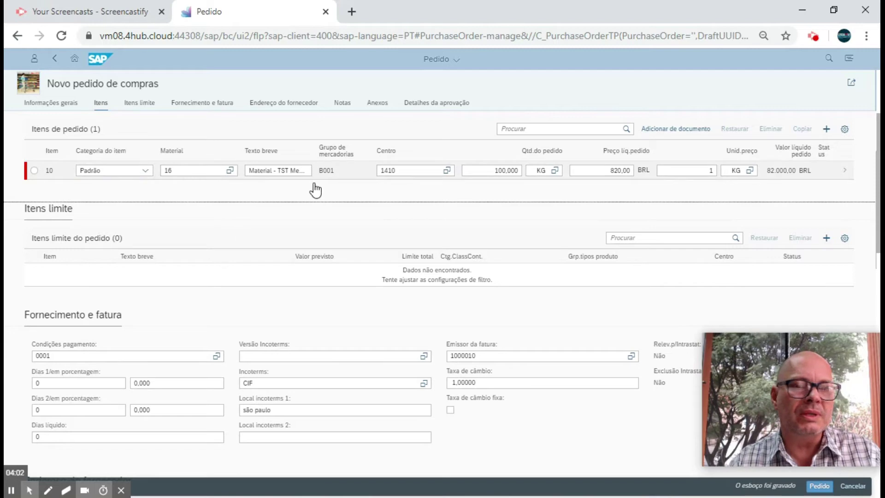
{"action": "left_click", "coordinate": [846, 173]}
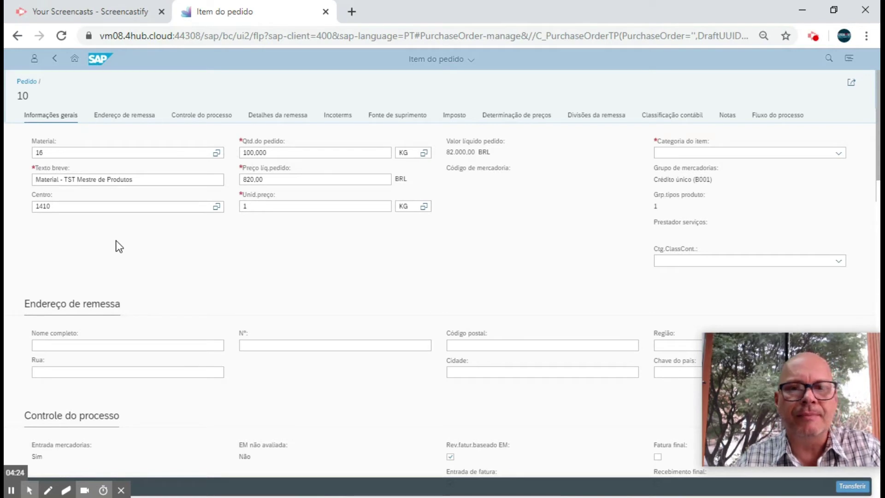
Examine item 10's general information, account assignment category options, shipping address and process control data
{"action": "scroll", "coordinate": [502, 291], "scroll_direction": "down", "scroll_amount": 2}
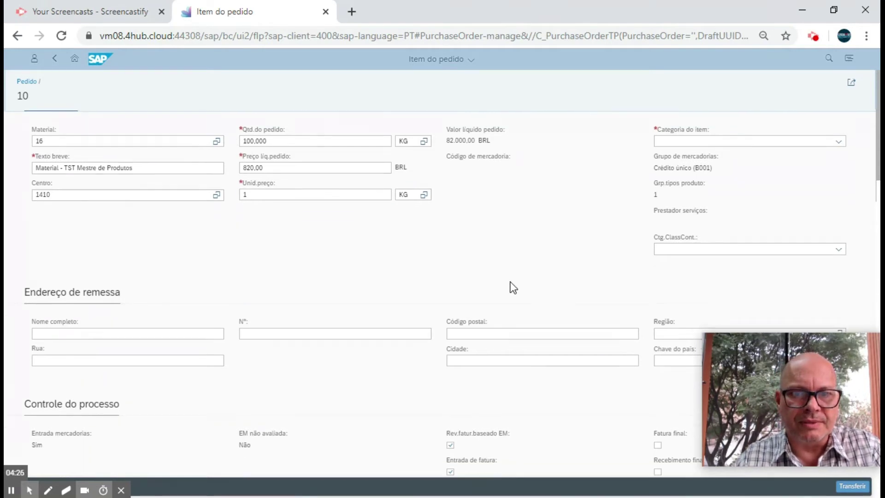
{"action": "scroll", "coordinate": [645, 262], "scroll_direction": "up", "scroll_amount": 2}
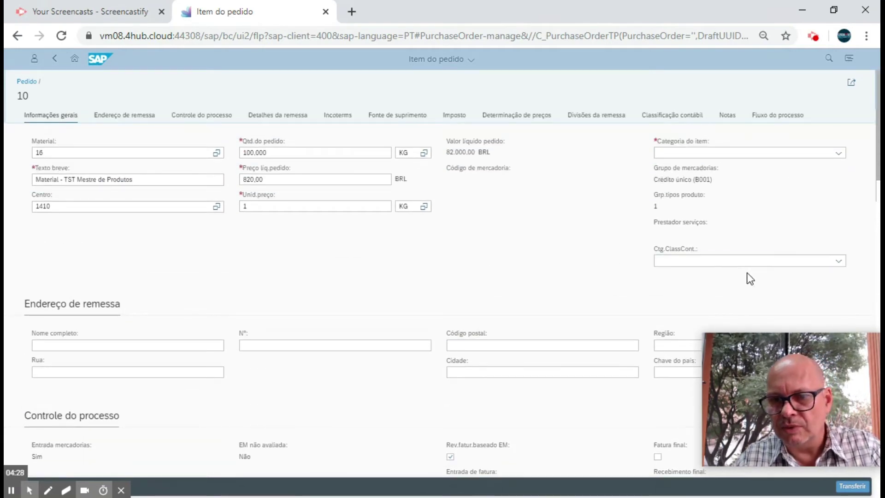
{"action": "left_click", "coordinate": [839, 261]}
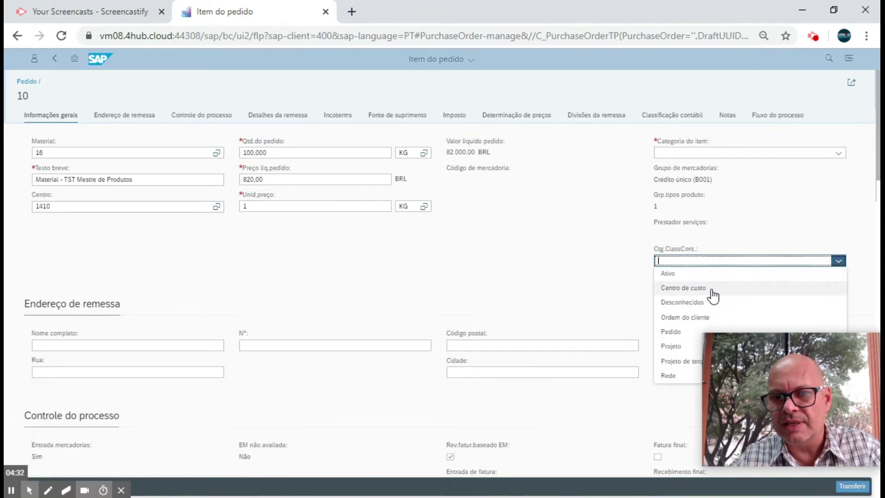
{"action": "left_click", "coordinate": [752, 205]}
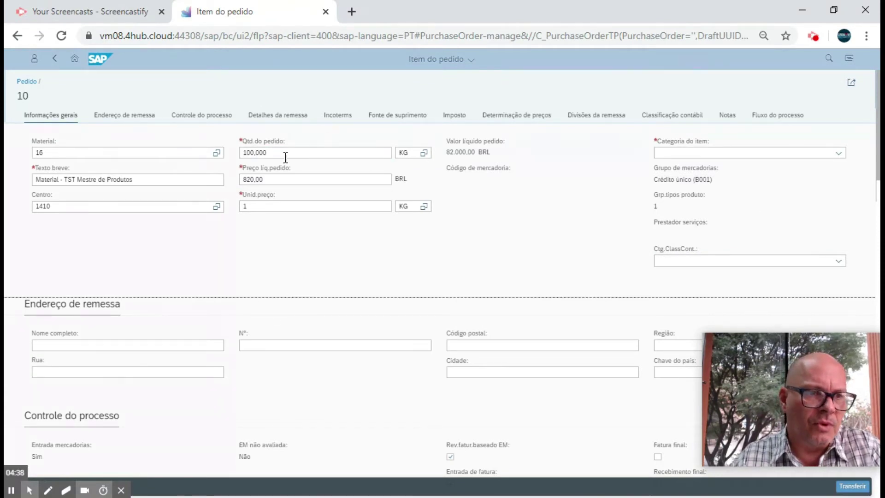
{"action": "scroll", "coordinate": [222, 241], "scroll_direction": "down", "scroll_amount": 2}
{"action": "scroll", "coordinate": [258, 217], "scroll_direction": "down", "scroll_amount": 2}
{"action": "left_click", "coordinate": [118, 118]}
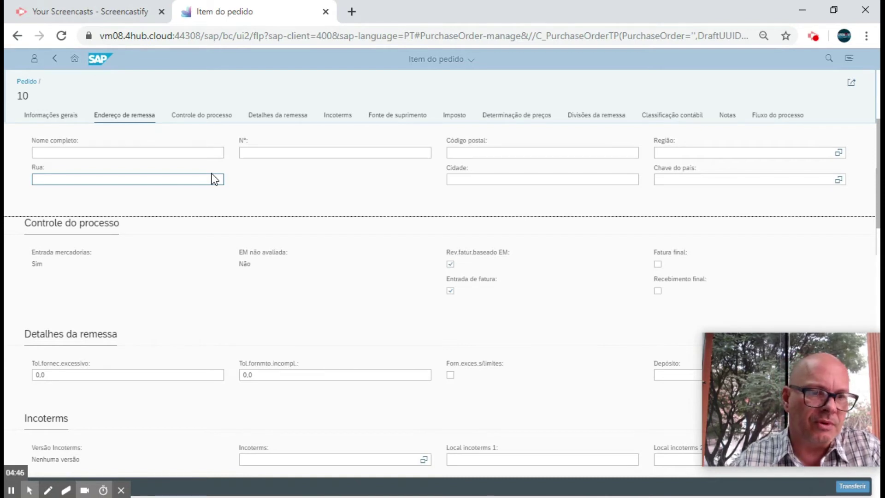
{"action": "left_click", "coordinate": [182, 120]}
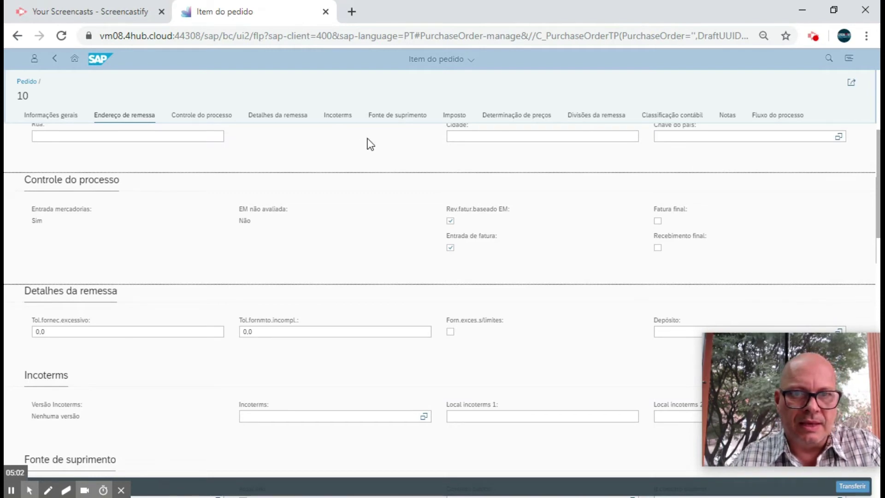
Assign tax code I3 from the TAXBRA schema to item 10 in its tax data
{"action": "left_click", "coordinate": [455, 115]}
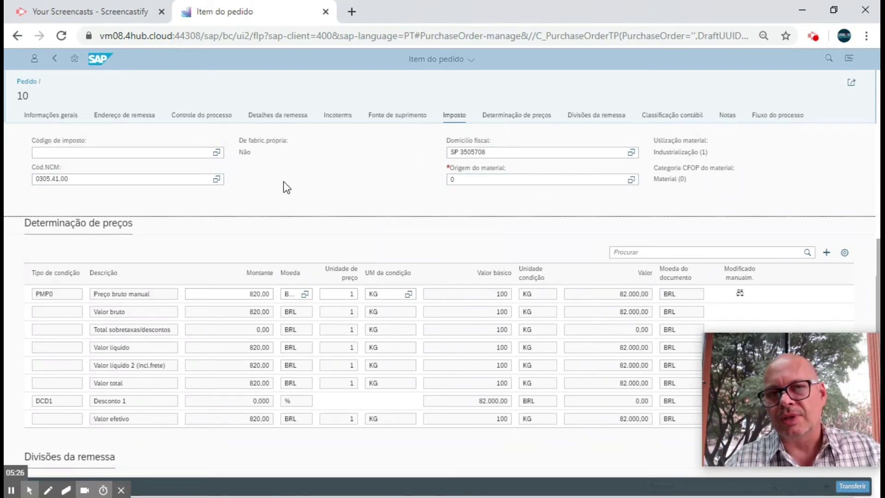
{"action": "left_click", "coordinate": [216, 153]}
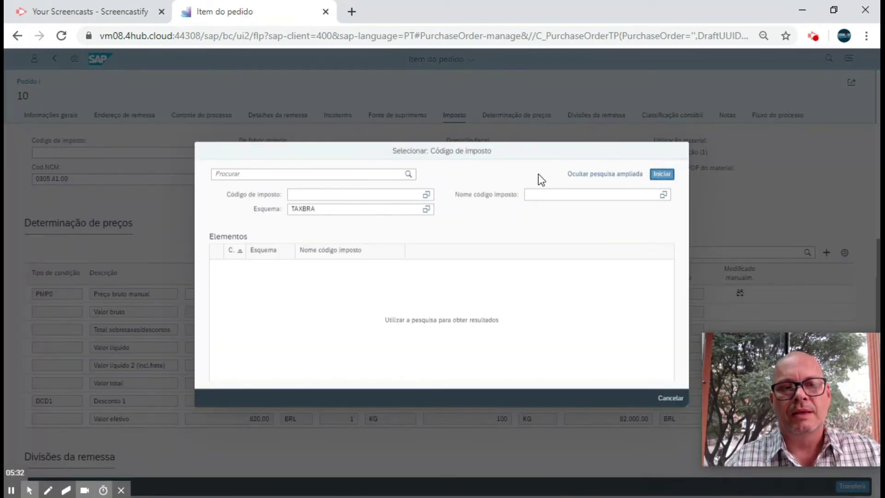
{"action": "left_click", "coordinate": [659, 178]}
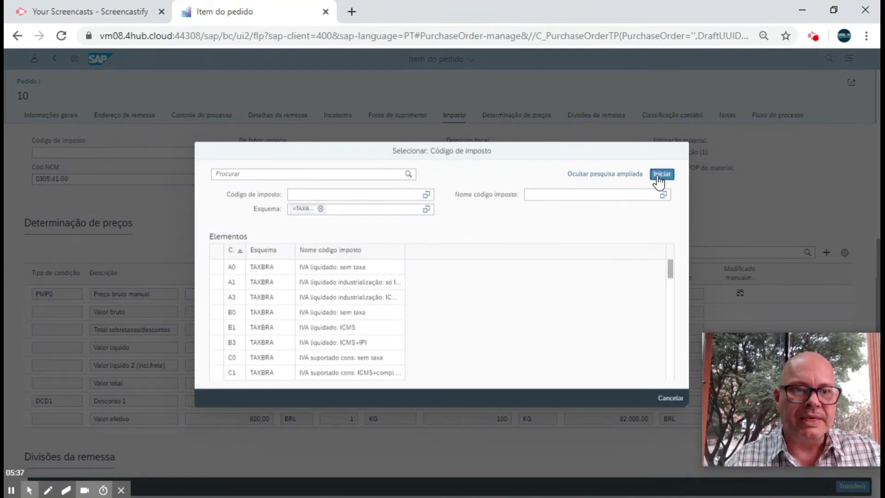
{"action": "scroll", "coordinate": [354, 267], "scroll_direction": "down", "scroll_amount": 5}
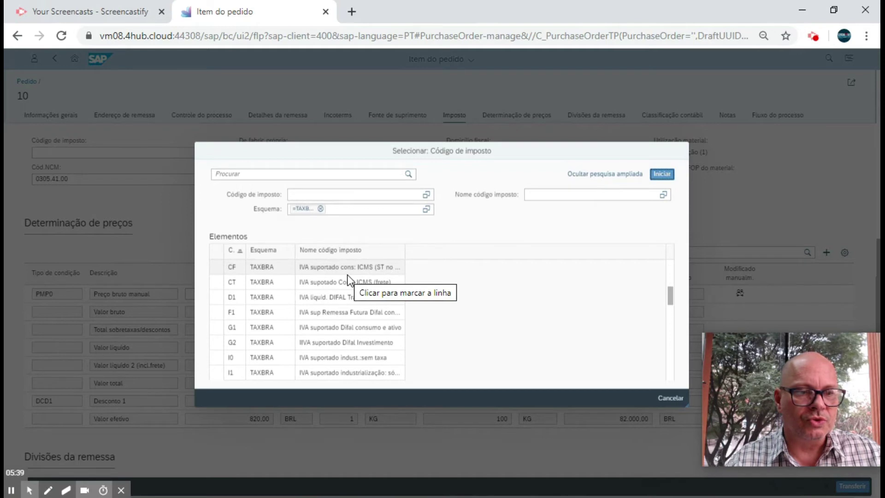
{"action": "left_click", "coordinate": [235, 358]}
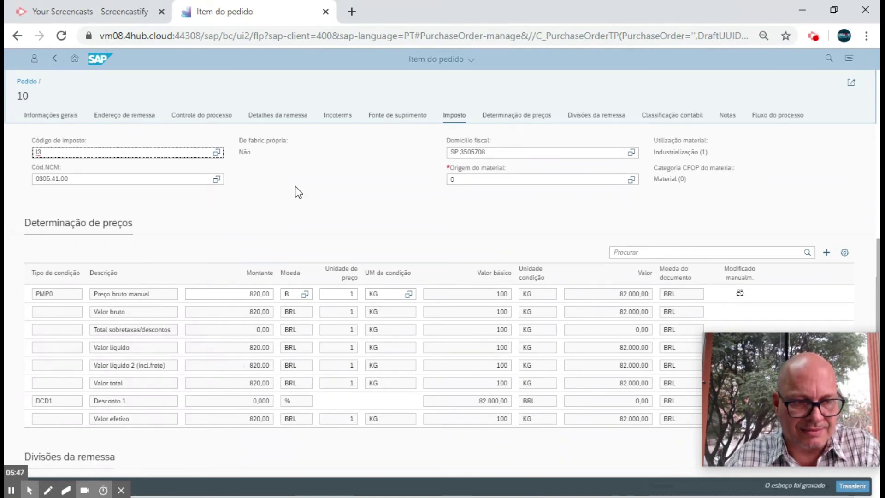
{"action": "scroll", "coordinate": [295, 186], "scroll_direction": "down", "scroll_amount": 3}
{"action": "scroll", "coordinate": [296, 181], "scroll_direction": "up", "scroll_amount": 3}
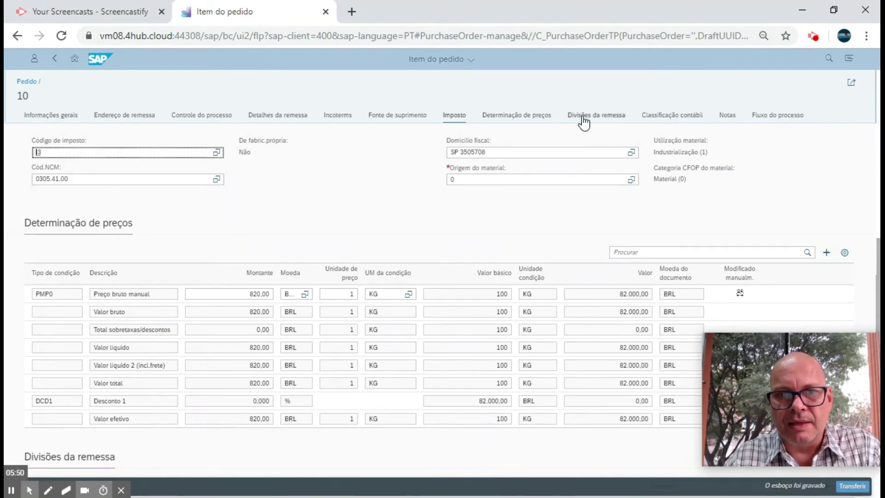
Review item 10's pricing, schedule lines, account assignment, notes and process flow, and transfer the item data to the order
{"action": "left_click", "coordinate": [538, 120]}
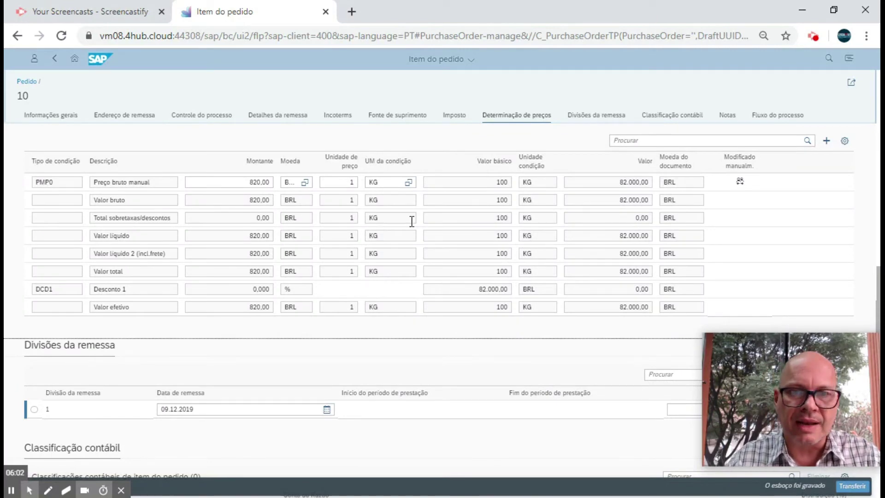
{"action": "left_click", "coordinate": [590, 121]}
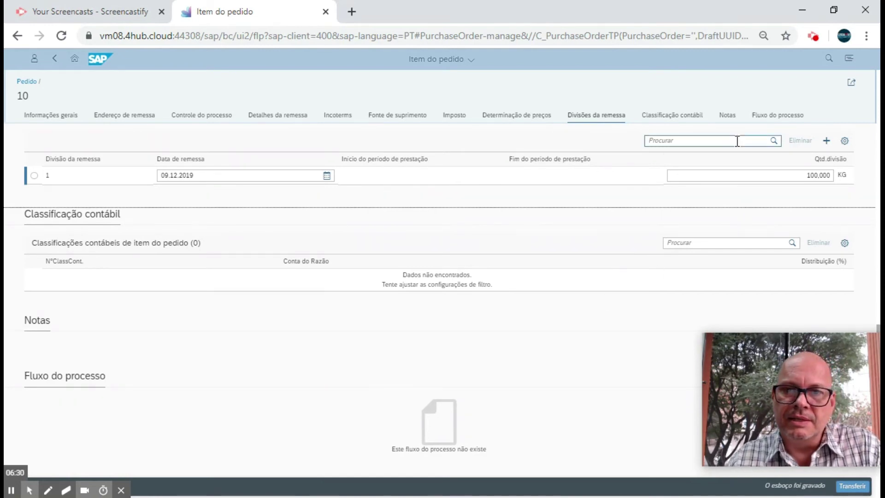
{"action": "left_click", "coordinate": [728, 116]}
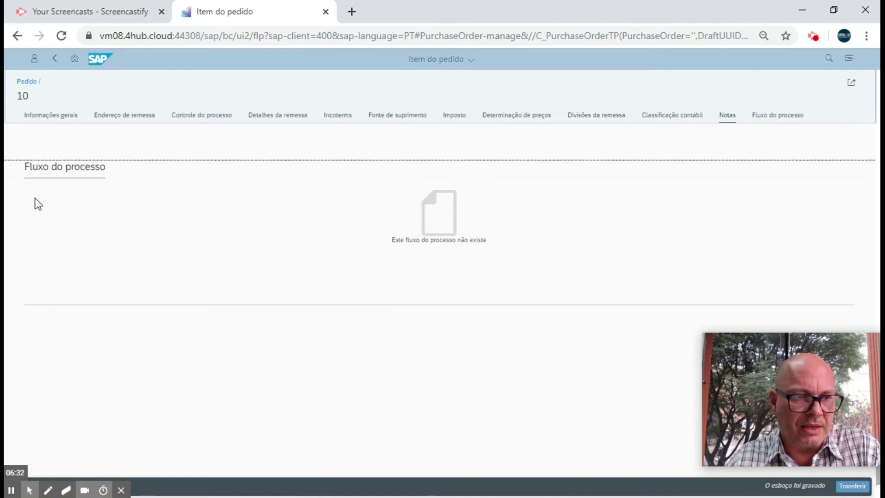
{"action": "scroll", "coordinate": [345, 159], "scroll_direction": "up", "scroll_amount": 3}
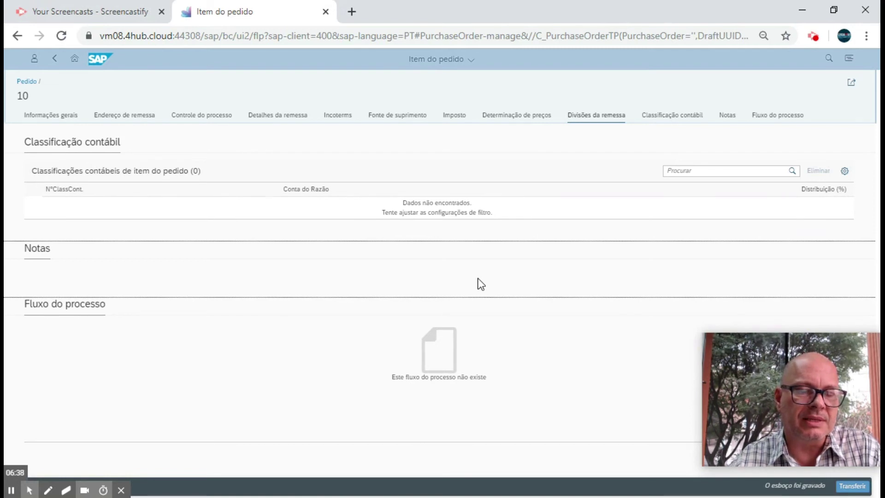
{"action": "left_click", "coordinate": [777, 118]}
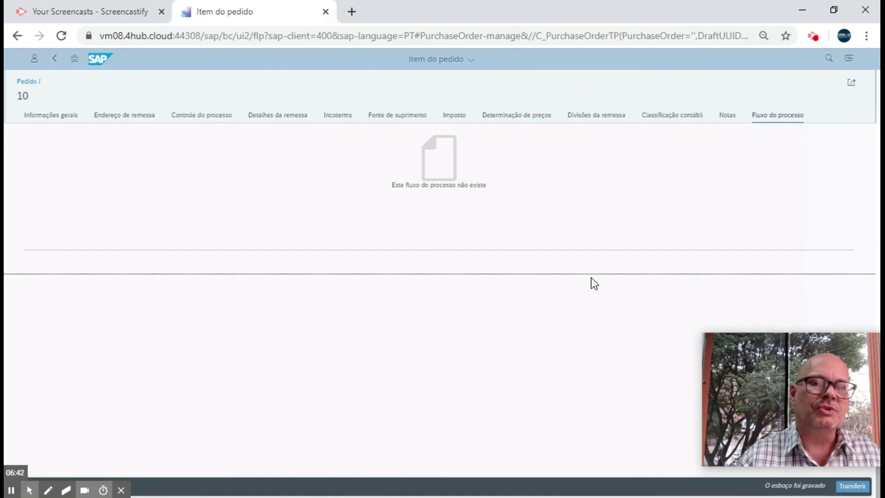
{"action": "scroll", "coordinate": [592, 278], "scroll_direction": "up", "scroll_amount": 2}
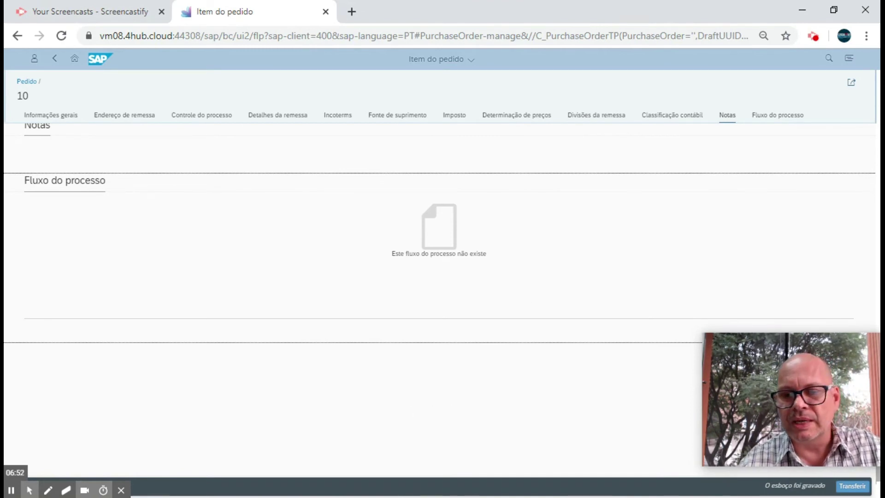
{"action": "left_click", "coordinate": [853, 488]}
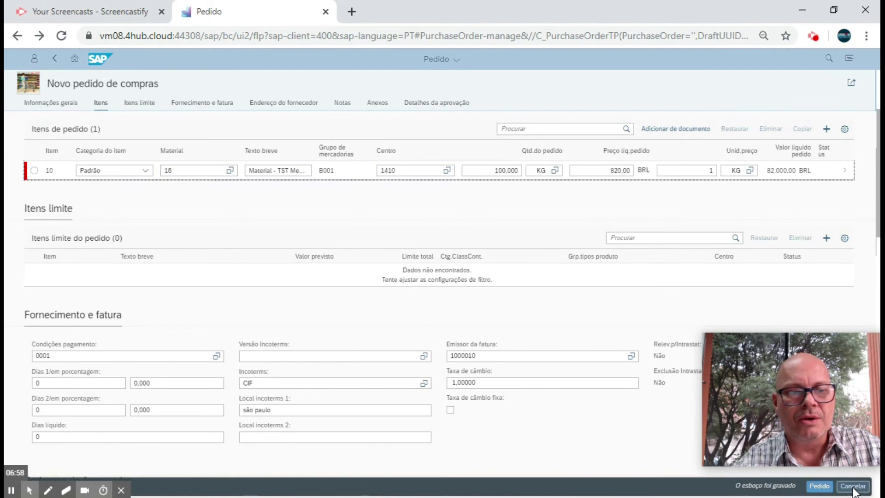
Create the purchase order after reviewing its header and item data, and check the status of the created order
{"action": "left_click", "coordinate": [385, 435]}
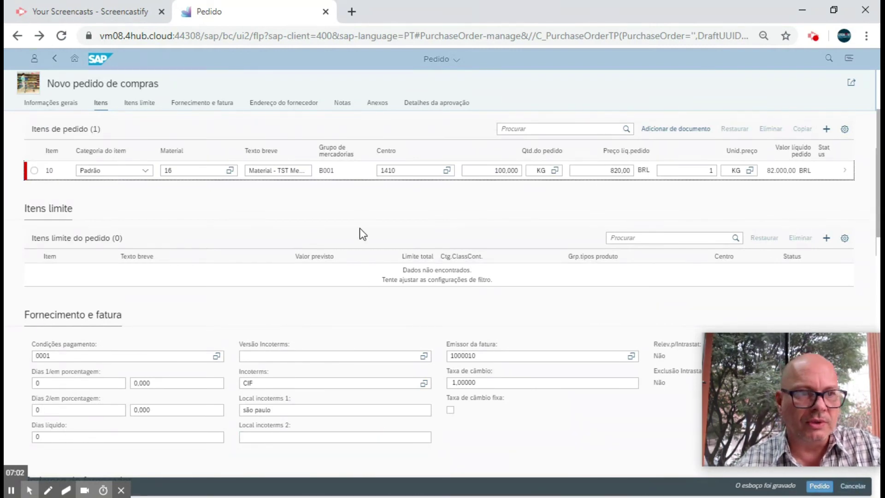
{"action": "scroll", "coordinate": [355, 225], "scroll_direction": "down", "scroll_amount": 3}
{"action": "scroll", "coordinate": [355, 226], "scroll_direction": "up", "scroll_amount": 3}
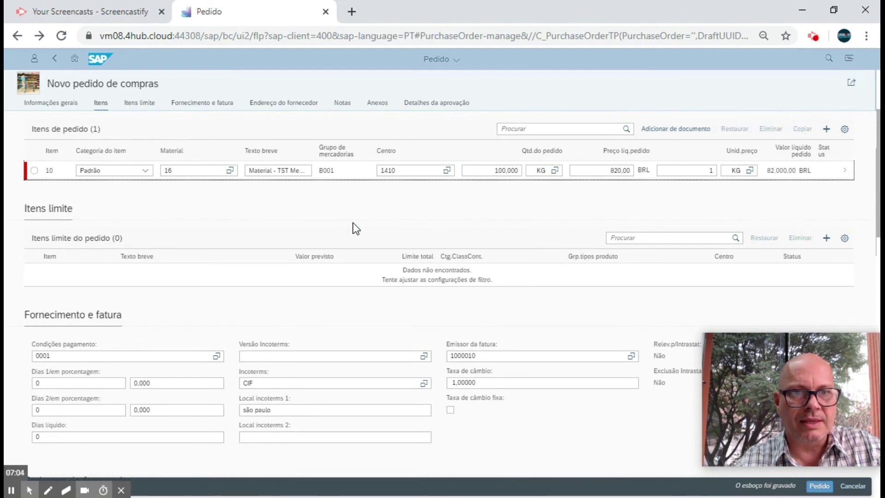
{"action": "scroll", "coordinate": [355, 227], "scroll_direction": "up", "scroll_amount": 3}
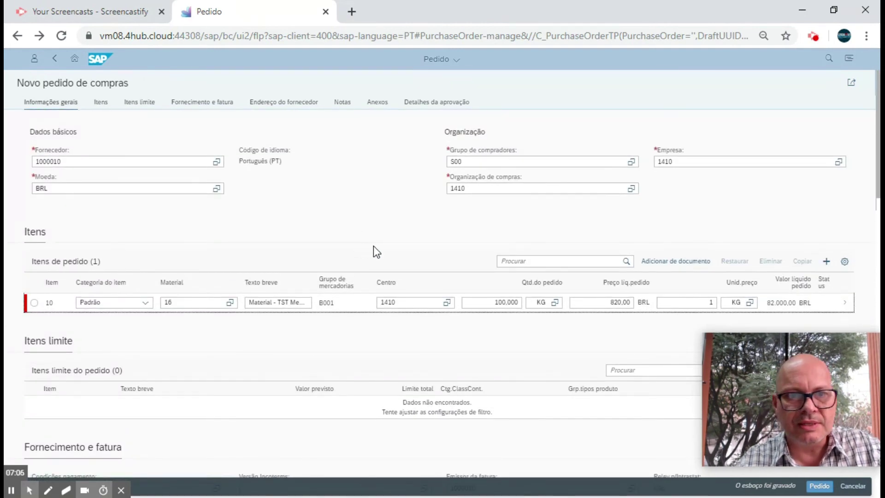
{"action": "scroll", "coordinate": [339, 229], "scroll_direction": "down", "scroll_amount": 10}
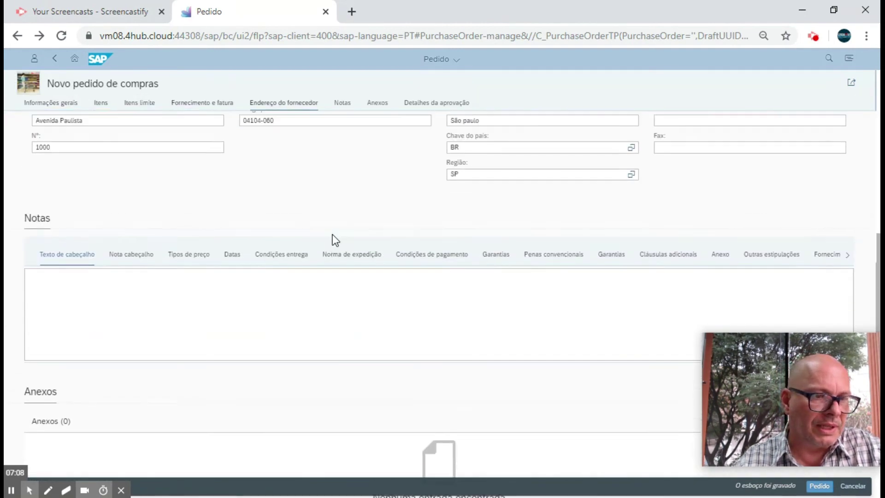
{"action": "scroll", "coordinate": [336, 240], "scroll_direction": "up", "scroll_amount": 10}
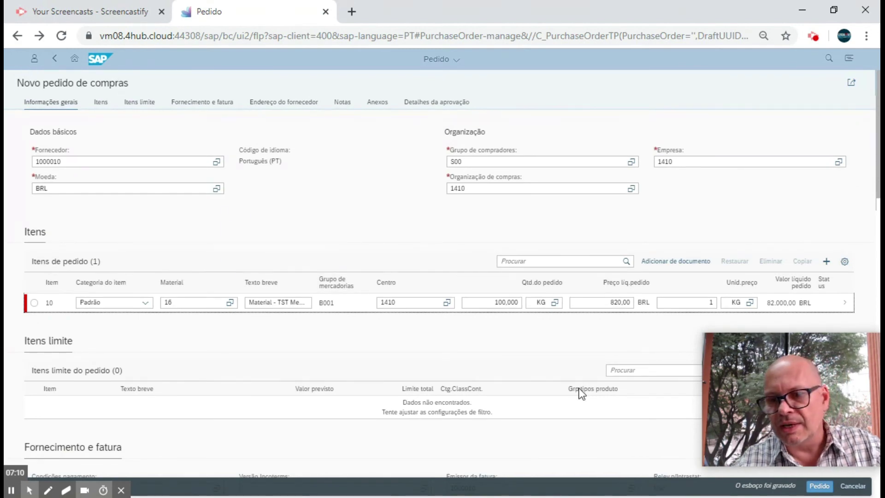
{"action": "left_click", "coordinate": [819, 486]}
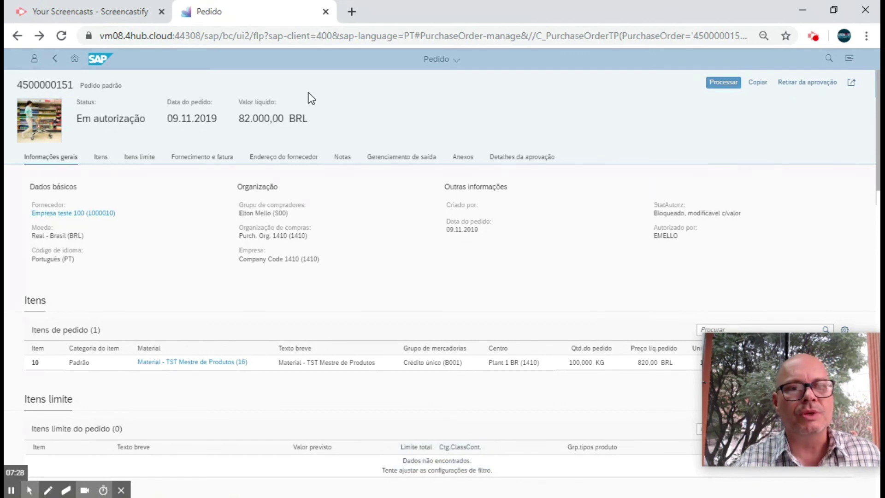
{"action": "left_click_drag", "start_coordinate": [145, 119], "coordinate": [77, 121]}
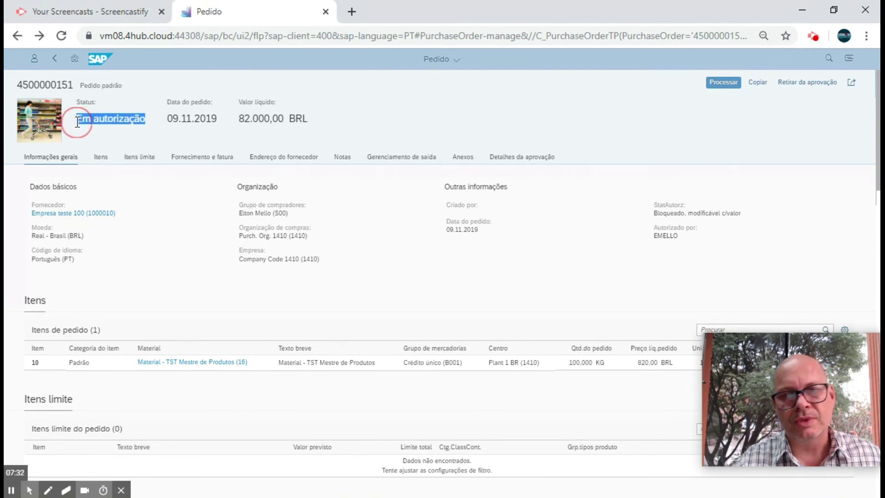